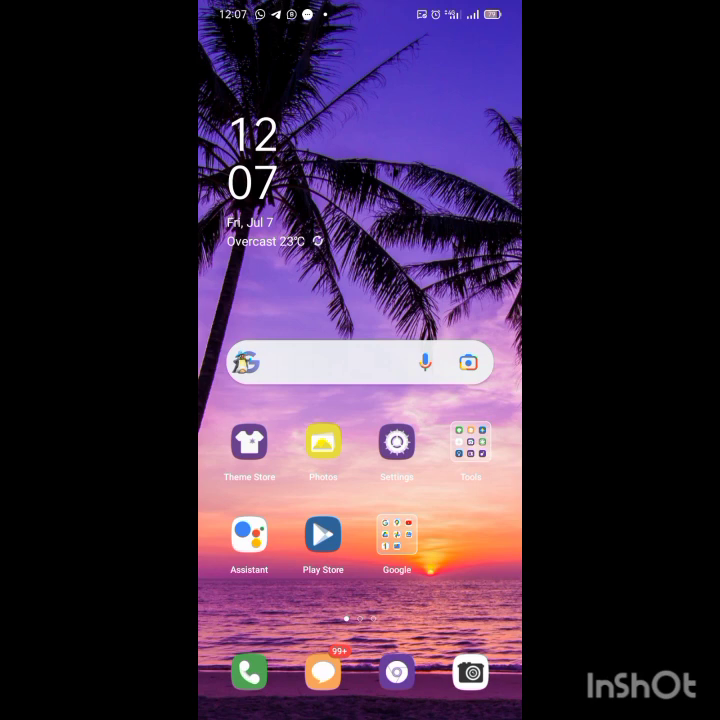
Step: Swipe left to the second page of home-screen apps
drag(460, 450, 260, 450)
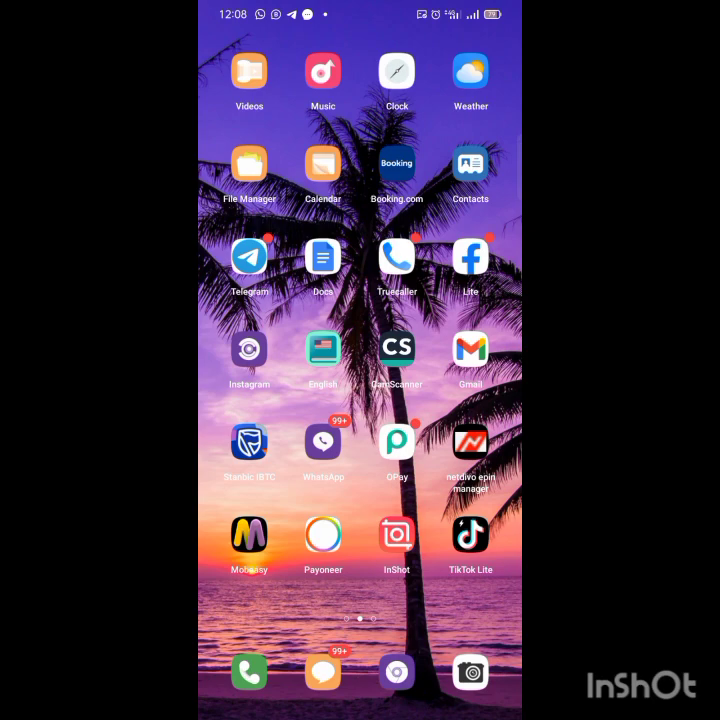
Step: Swipe between home pages, ending on the third page with Lens and VLC
drag(460, 400, 260, 400)
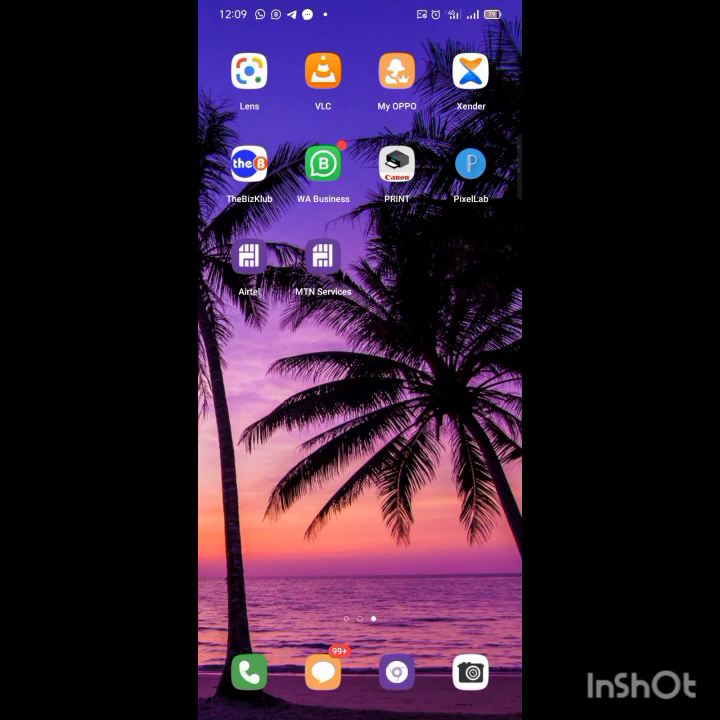
drag(280, 400, 470, 400)
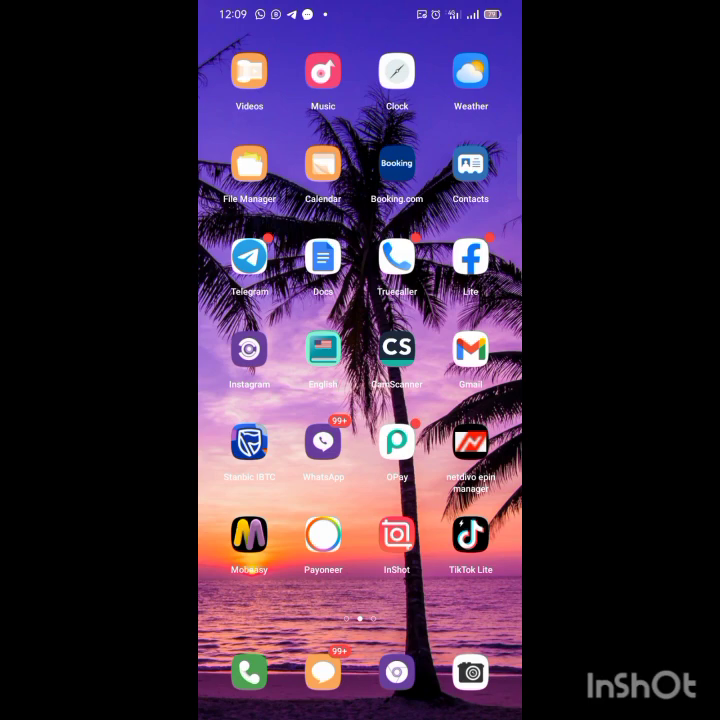
drag(470, 400, 280, 400)
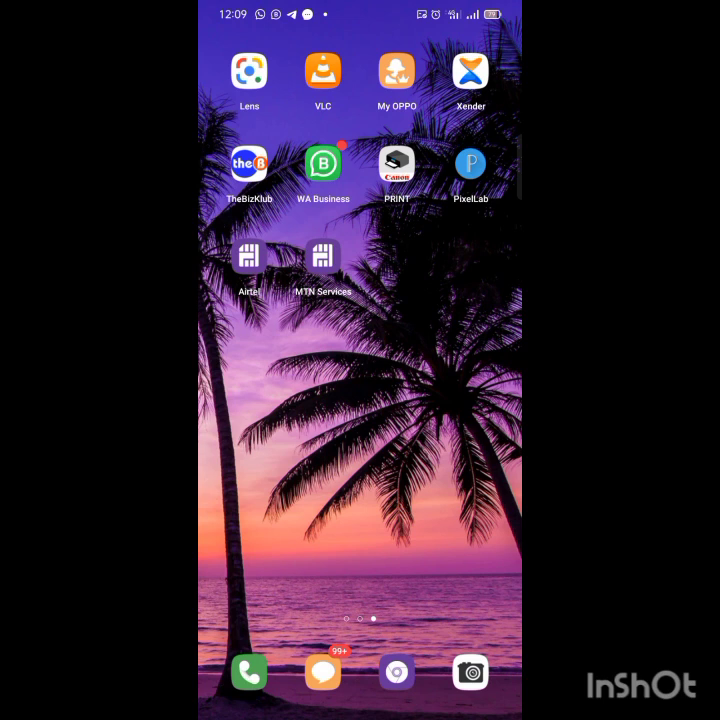
Step: Swipe right back to the second home page holding netdivo epin manager
drag(280, 400, 470, 400)
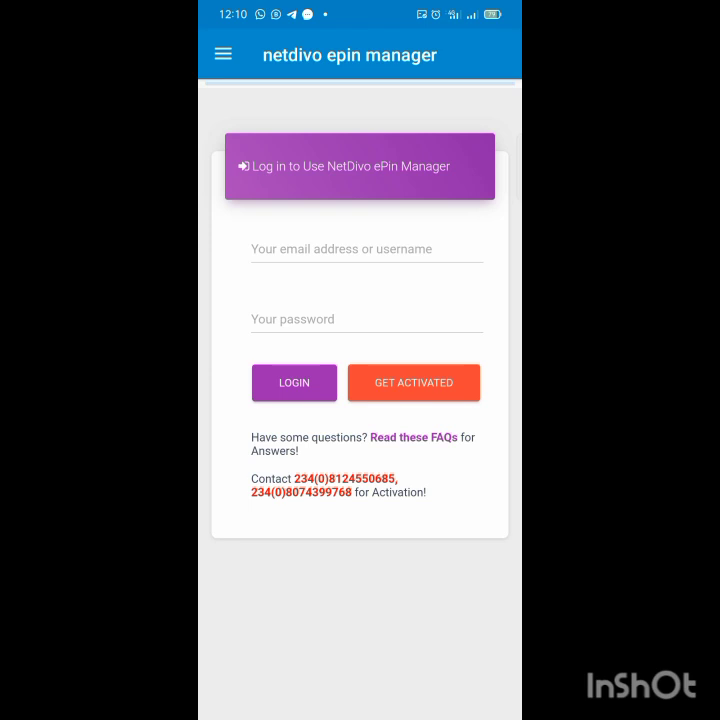
Step: Open the GET ACTIVATED form and enter the user's full name, correcting a typo
click(458, 384)
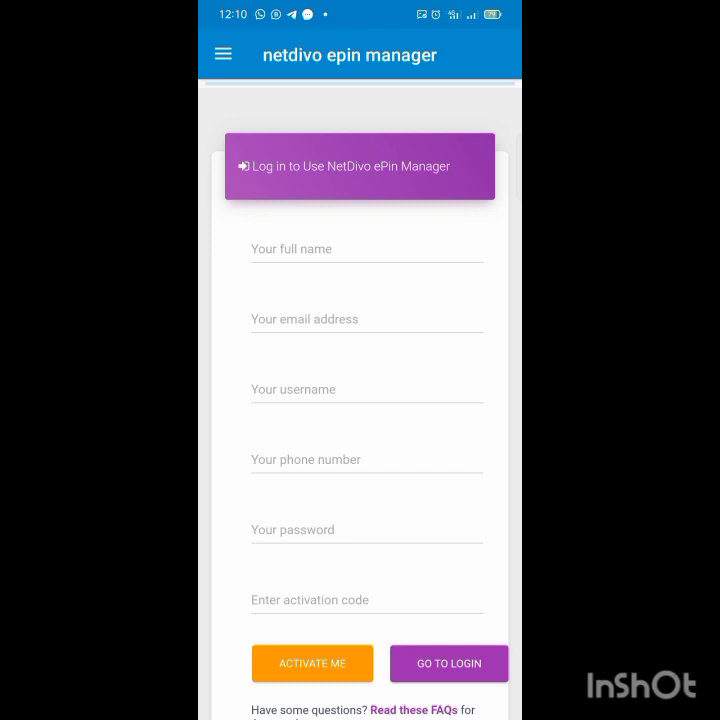
mouse_move(427, 557)
mouse_down()
mouse_move(427, 514)
mouse_move(437, 490)
mouse_up()
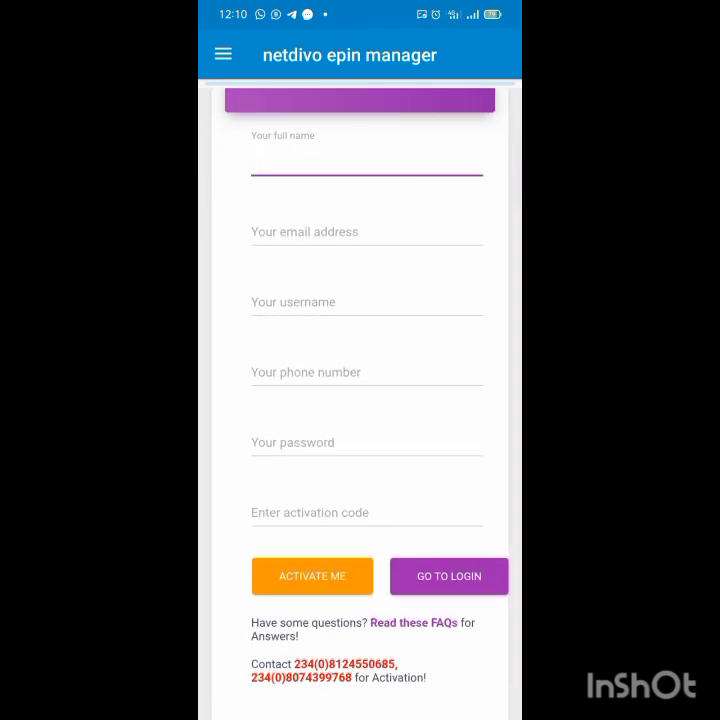
click(366, 161)
drag(397, 392, 397, 230)
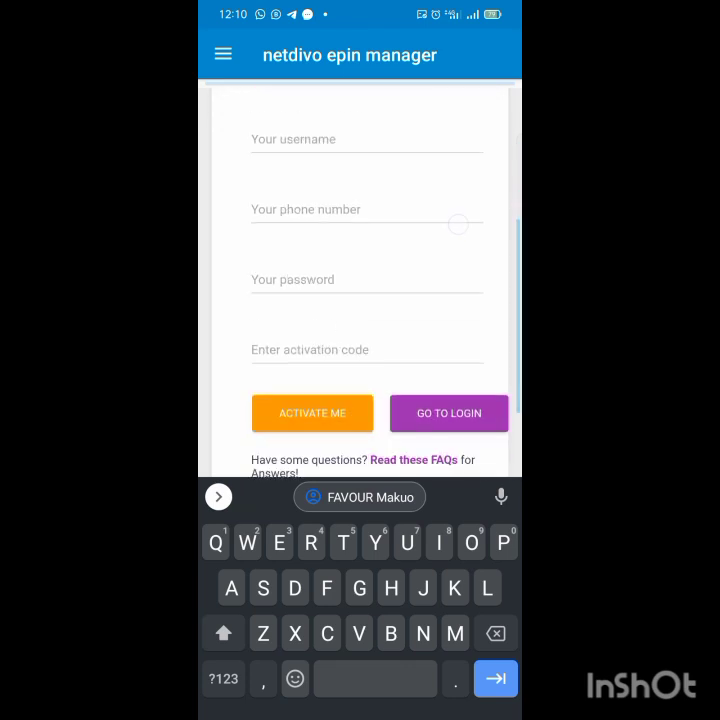
drag(421, 193, 419, 268)
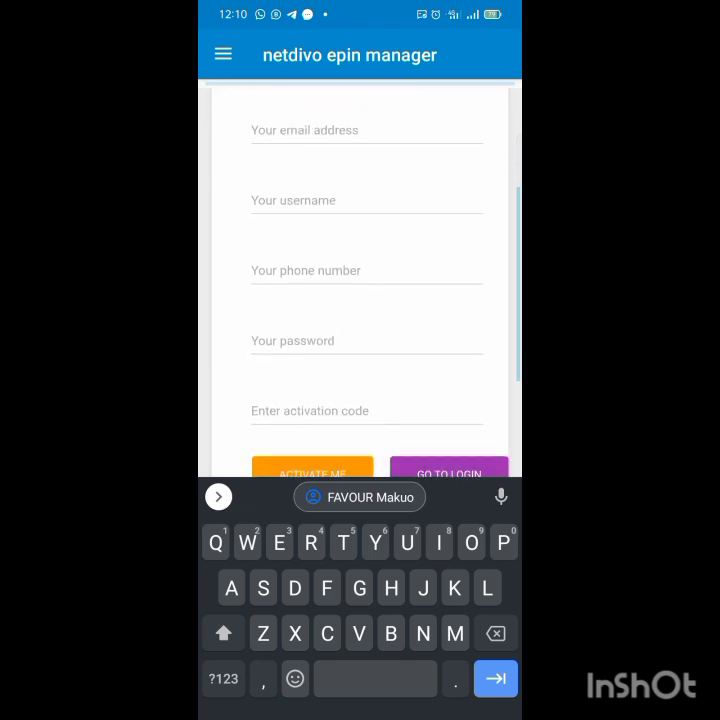
scroll(360, 280, down, 3)
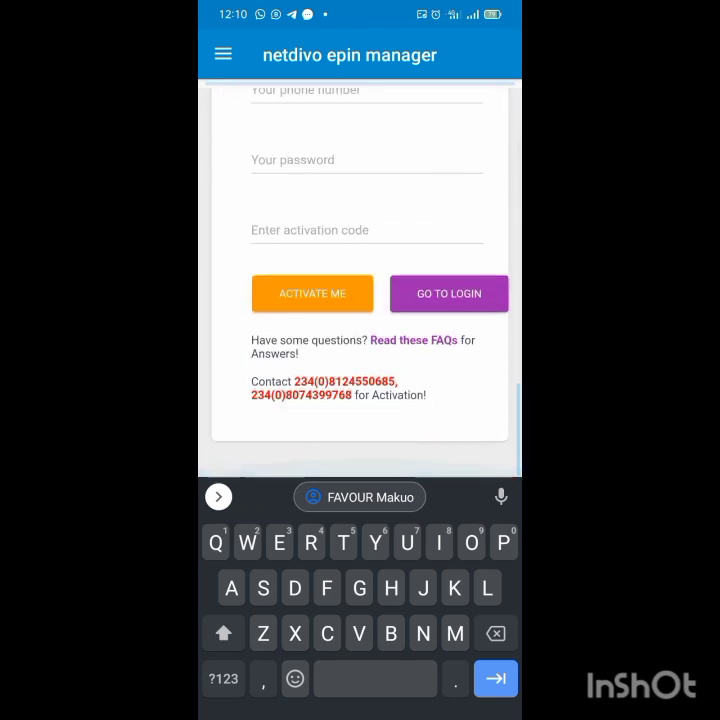
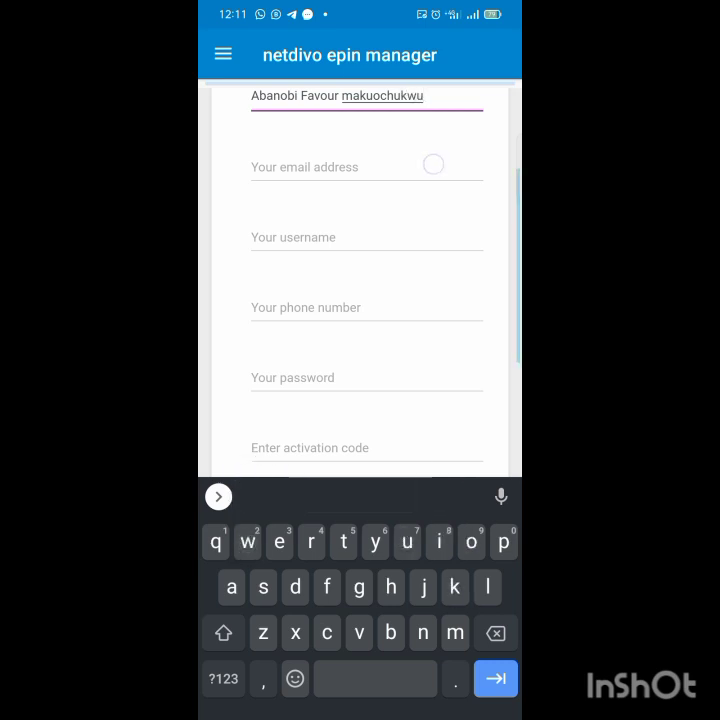
Step: Fill in the saved email address and type the first word of the username
click(433, 164)
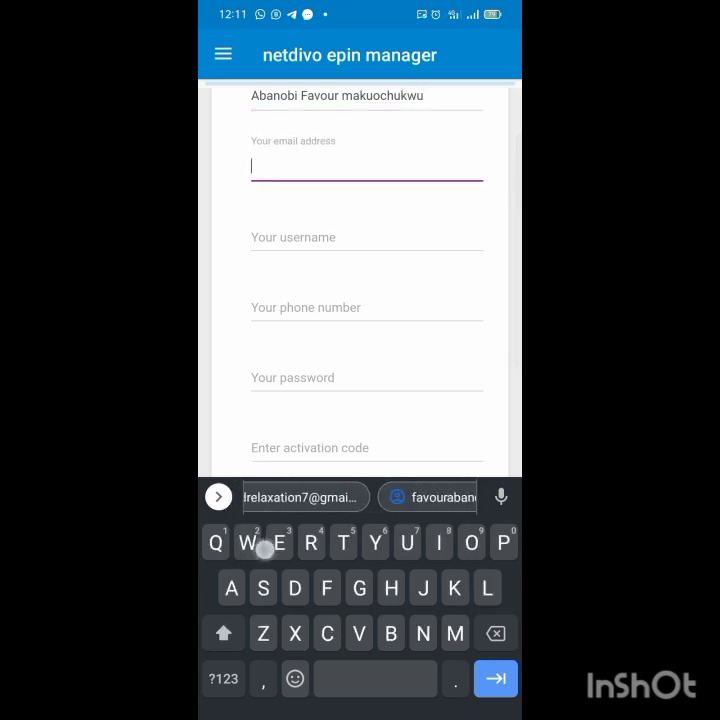
click(427, 497)
click(402, 235)
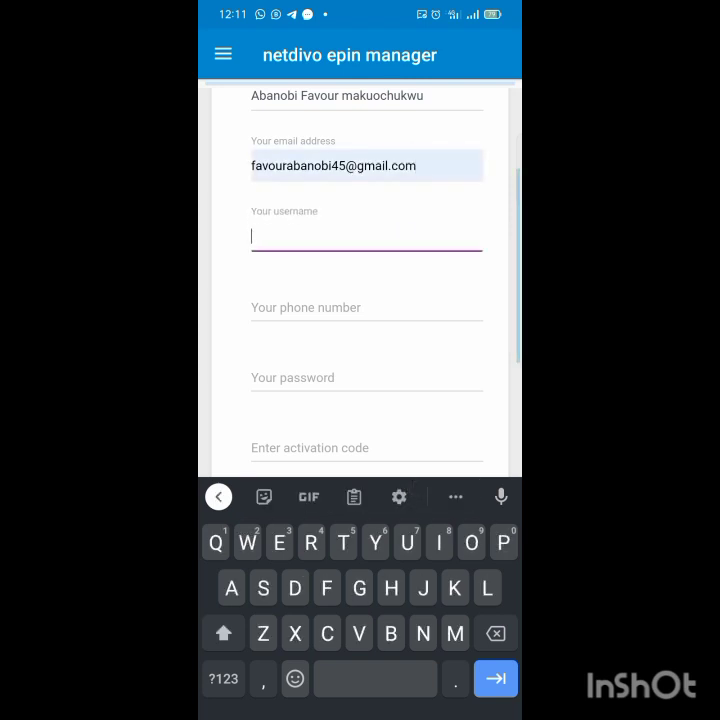
text(Zion)
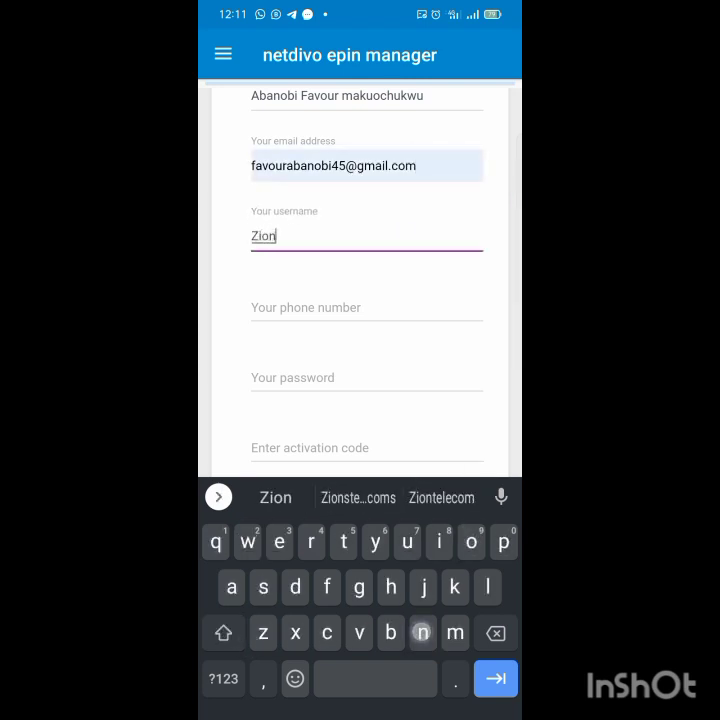
text(s)
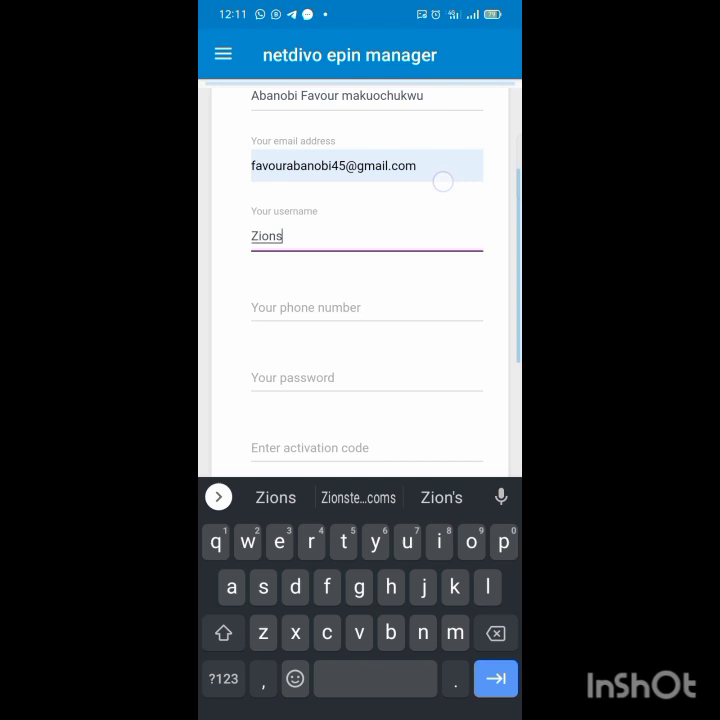
Step: Check the name and email entries, then append 'telecom' to the username
click(443, 181)
click(423, 96)
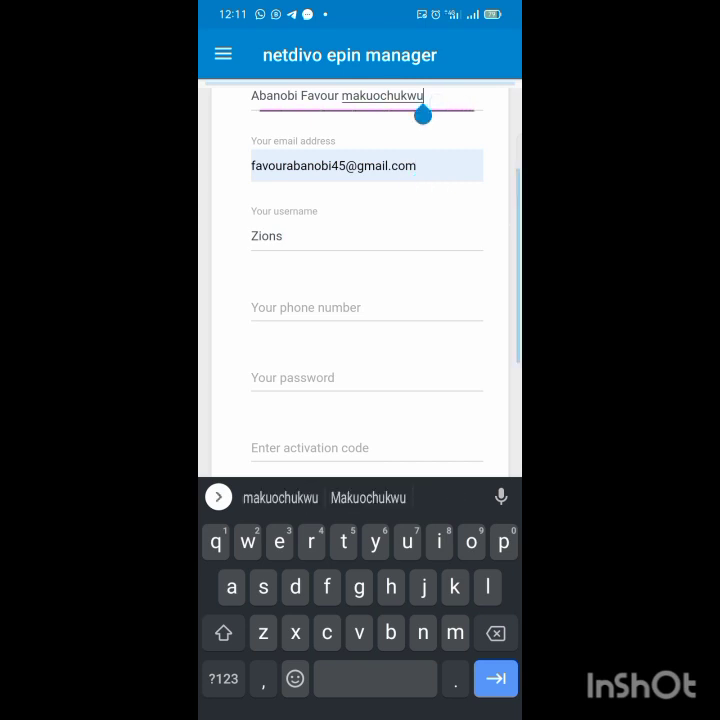
scroll(360, 280, up, 3)
click(415, 318)
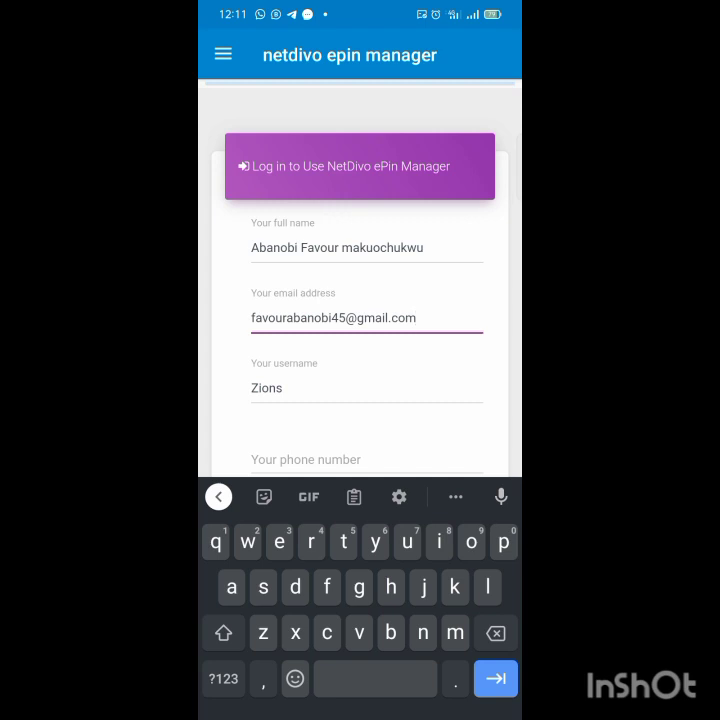
click(283, 389)
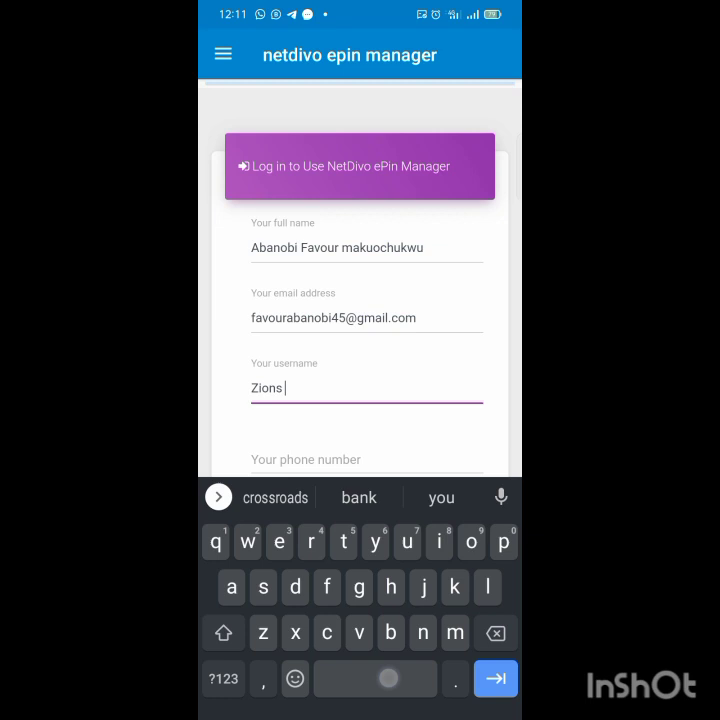
text(tele)
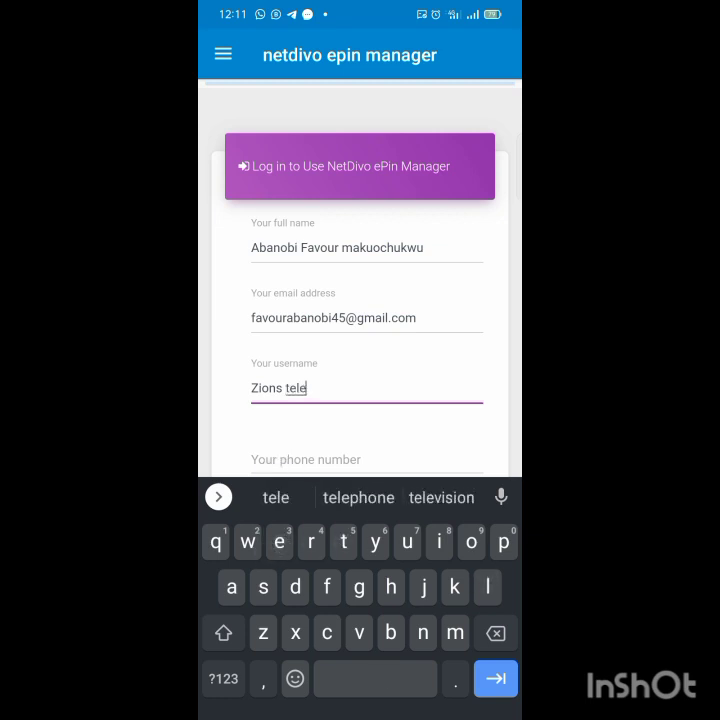
text(com)
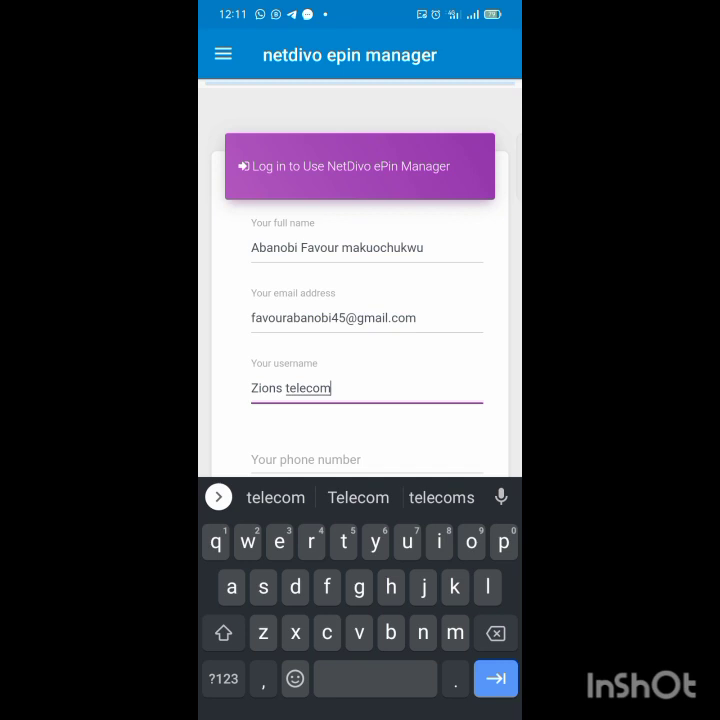
Step: Enter the phone number, fixing a mistyped digit
click(455, 425)
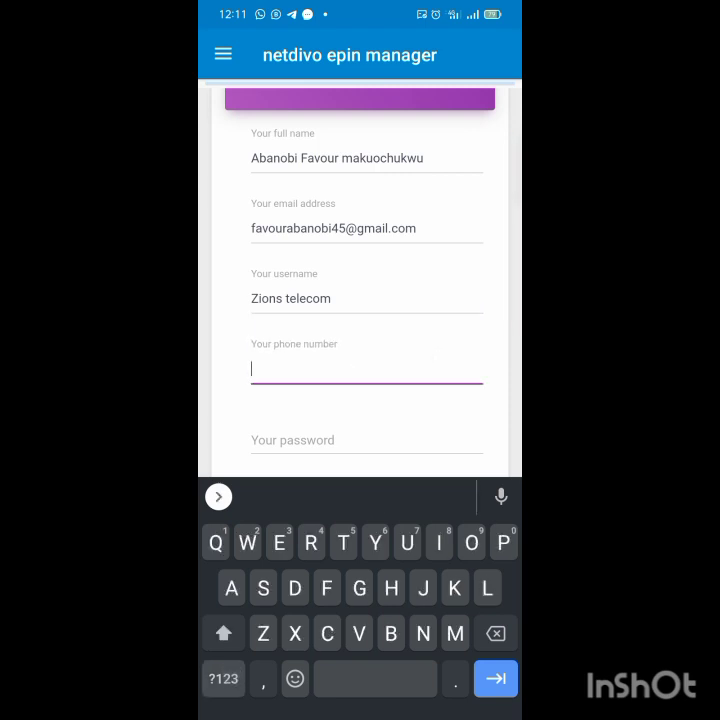
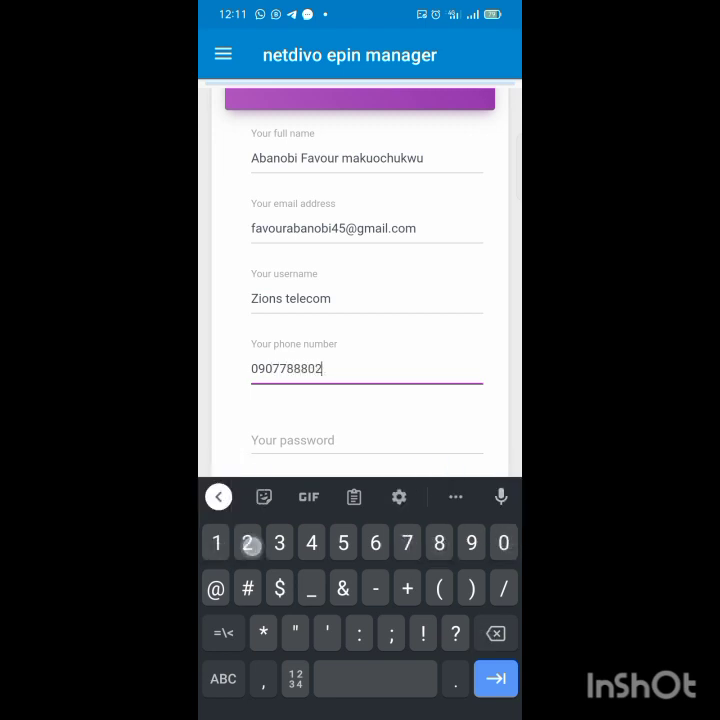
Step: Enter the password, then remove its symbols so only digits remain
click(445, 440)
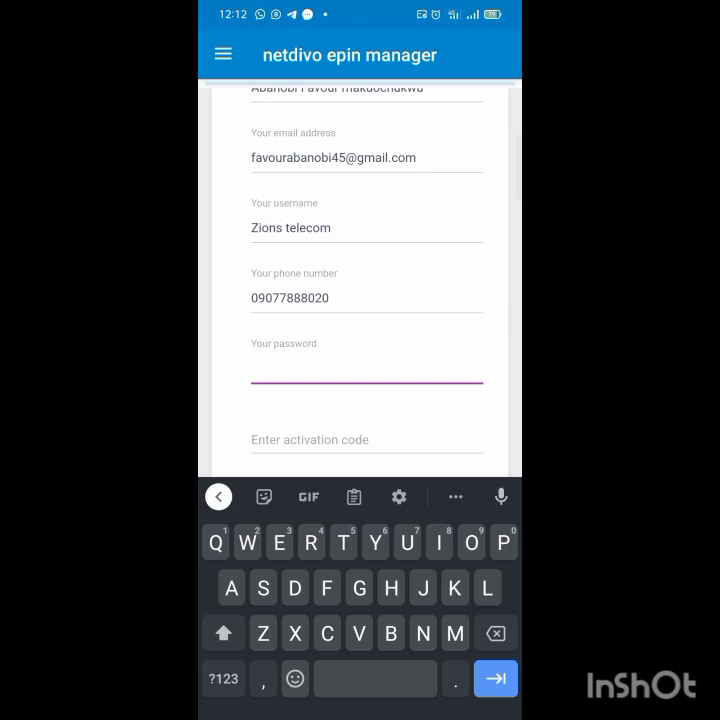
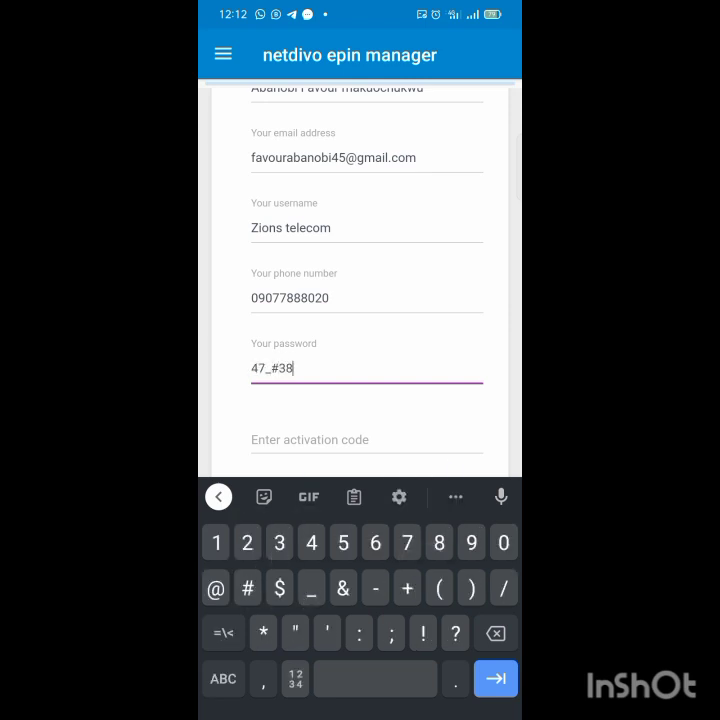
click(263, 368)
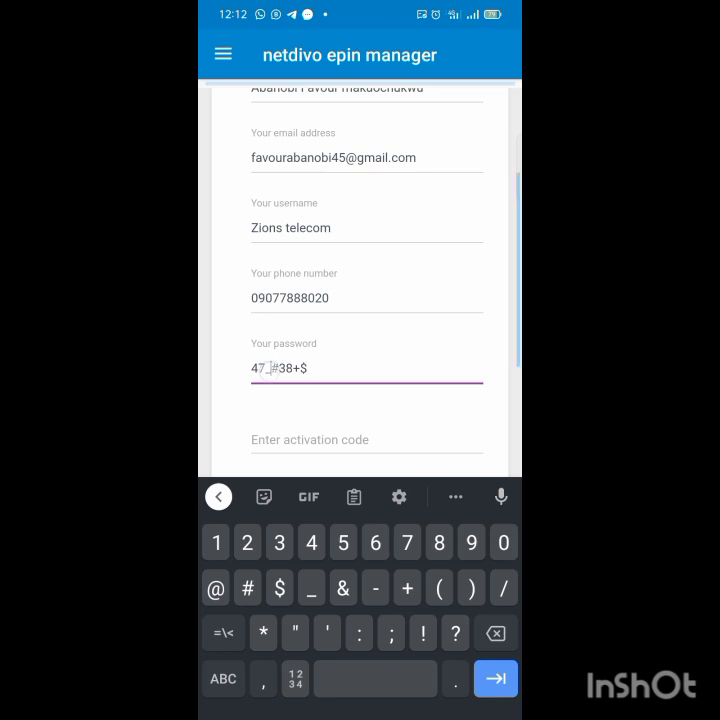
drag(270, 387, 286, 387)
key(BackSpace)
key(BackSpace)
click(276, 368)
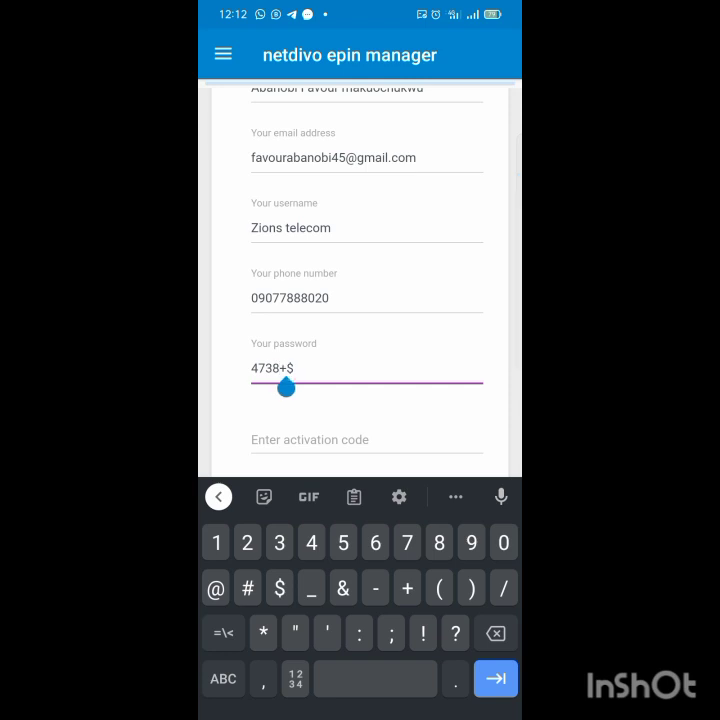
key(BackSpace)
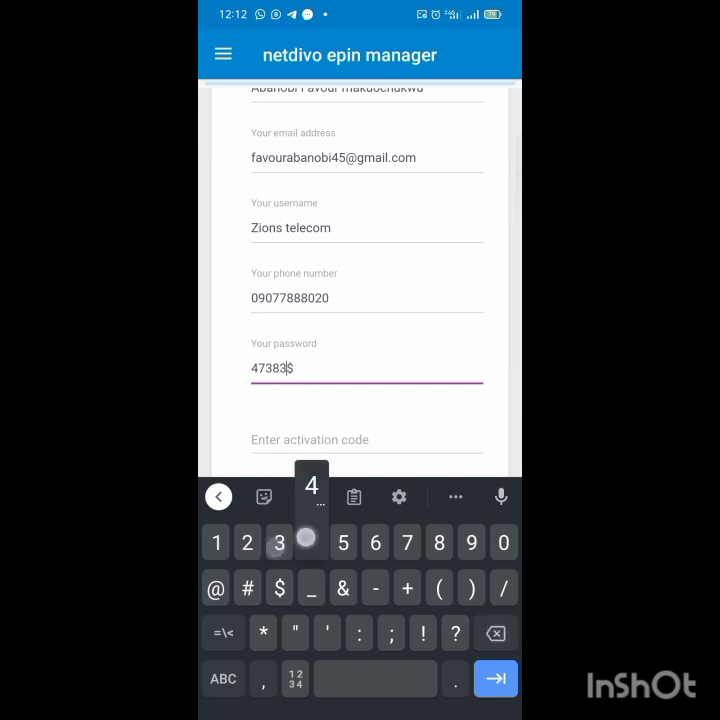
click(297, 368)
key(BackSpace)
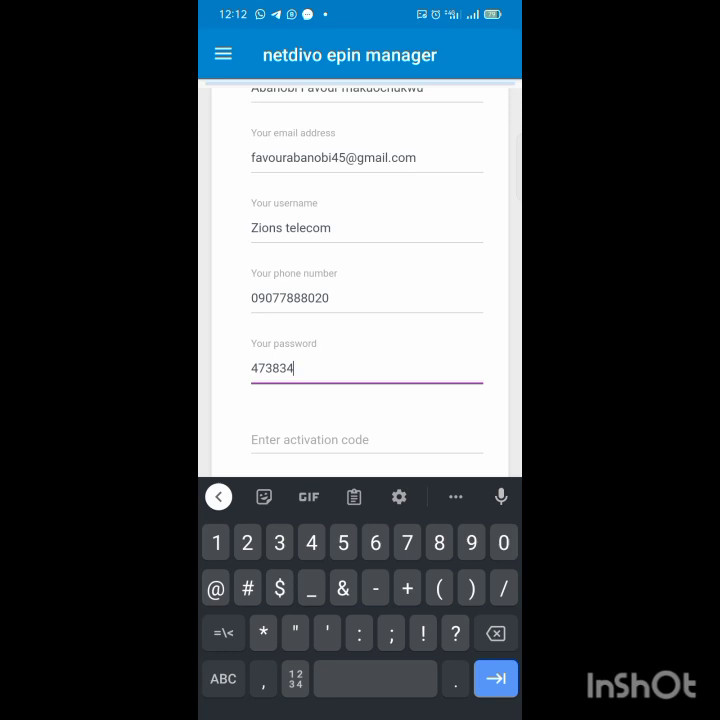
drag(413, 320, 413, 225)
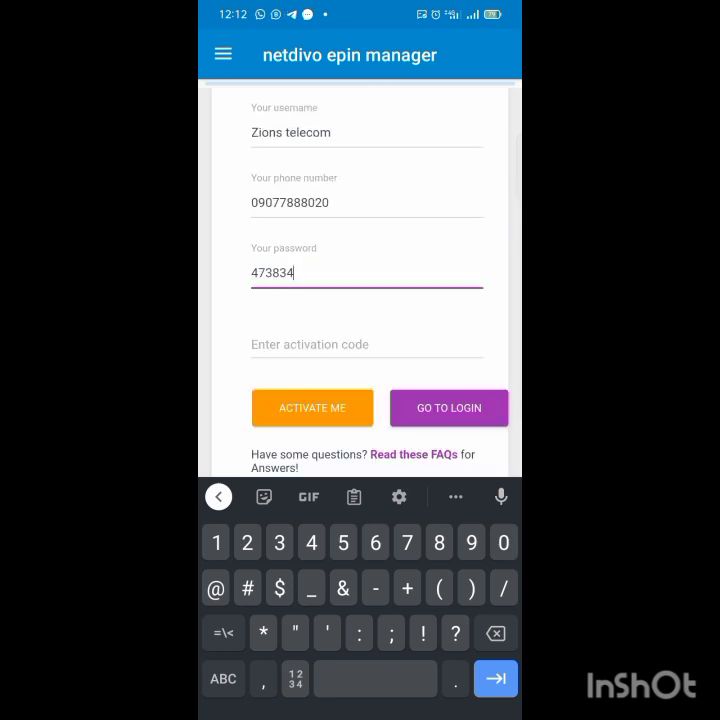
Step: Submit the form with ACTIVATE ME and close the 'Provide complete details.' alert
click(367, 344)
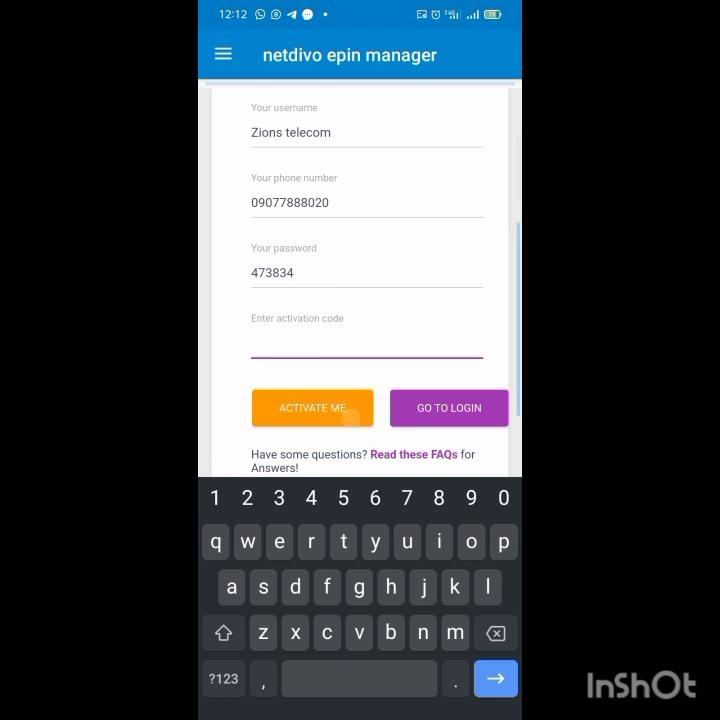
click(350, 418)
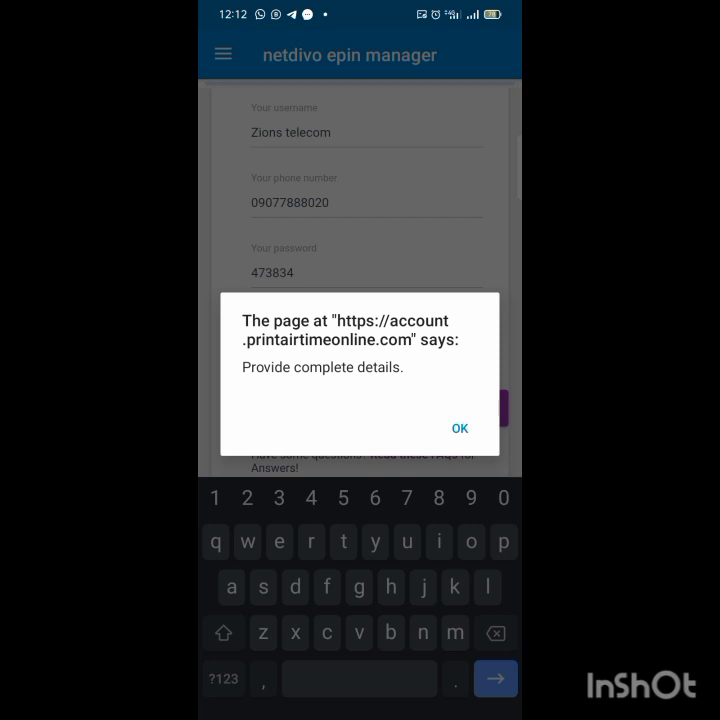
click(460, 428)
Step: Scroll up over the filled activation form after the warning closes
scroll(360, 400, up, 3)
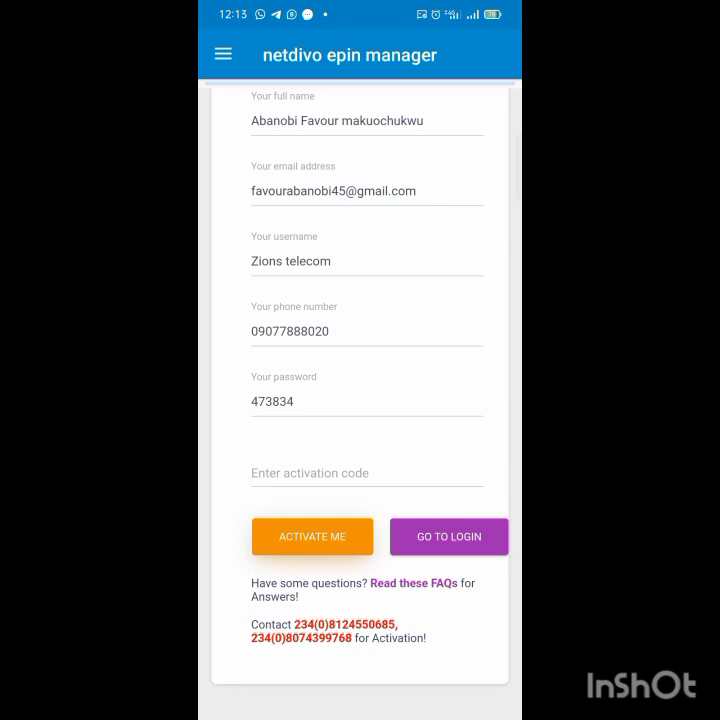
Step: Exit to the home screen and relaunch netdivo epin manager
drag(518, 463, 418, 477)
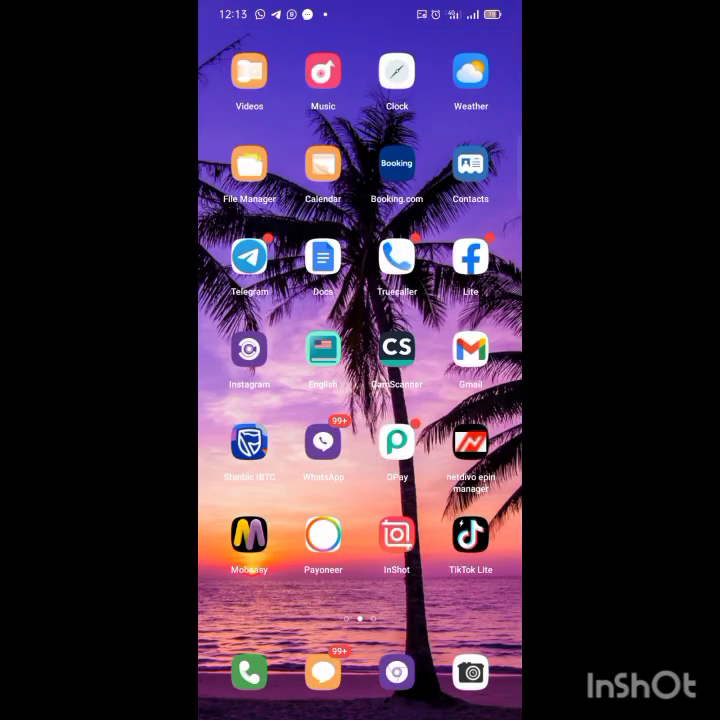
click(470, 441)
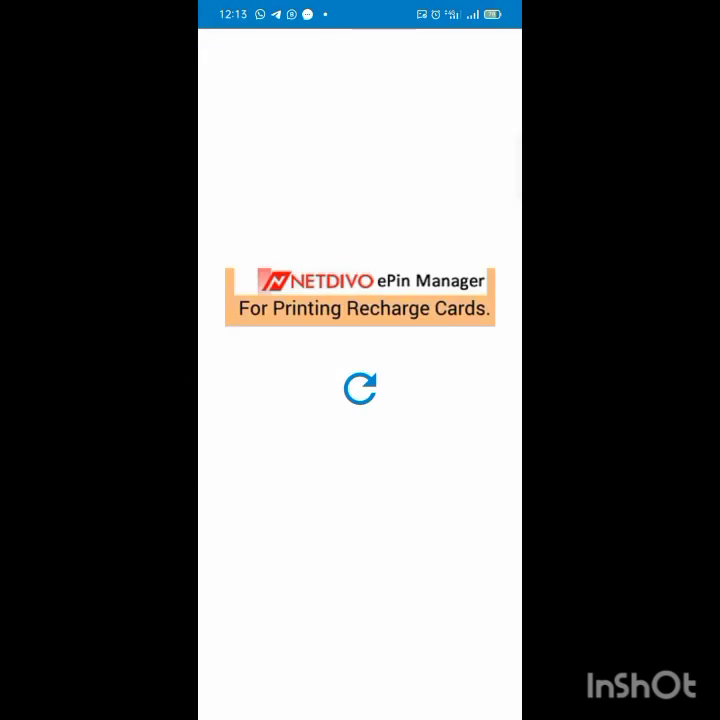